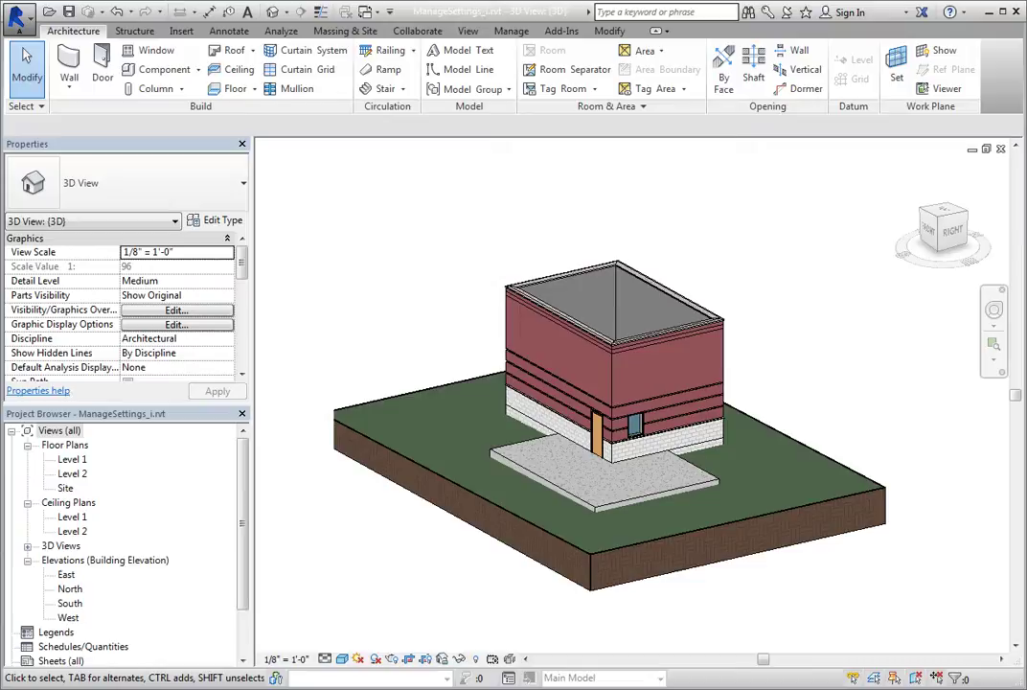
Select the exterior brick wall and open its type's Assembly Code chooser from Identity Data
left_click(536, 309)
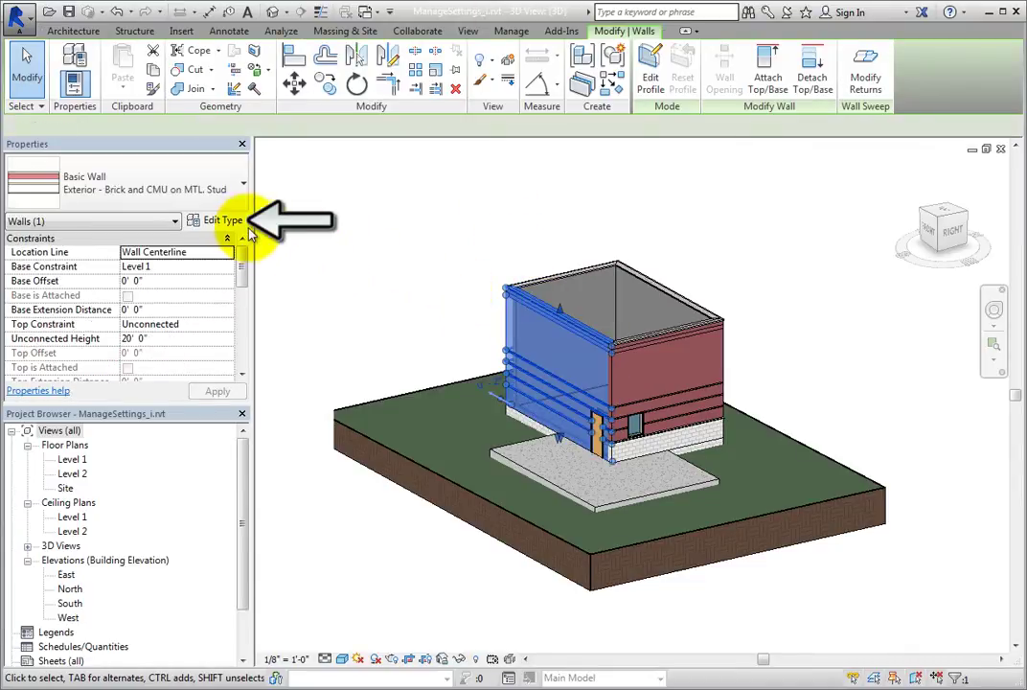
left_click(228, 222)
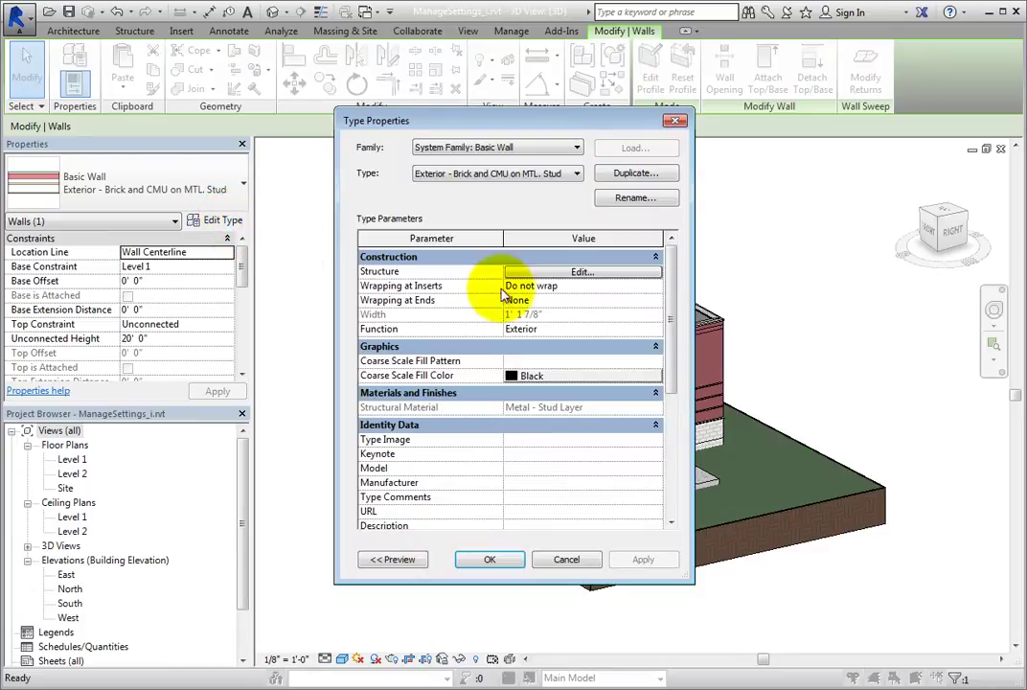
left_click_drag(669, 276, 674, 380)
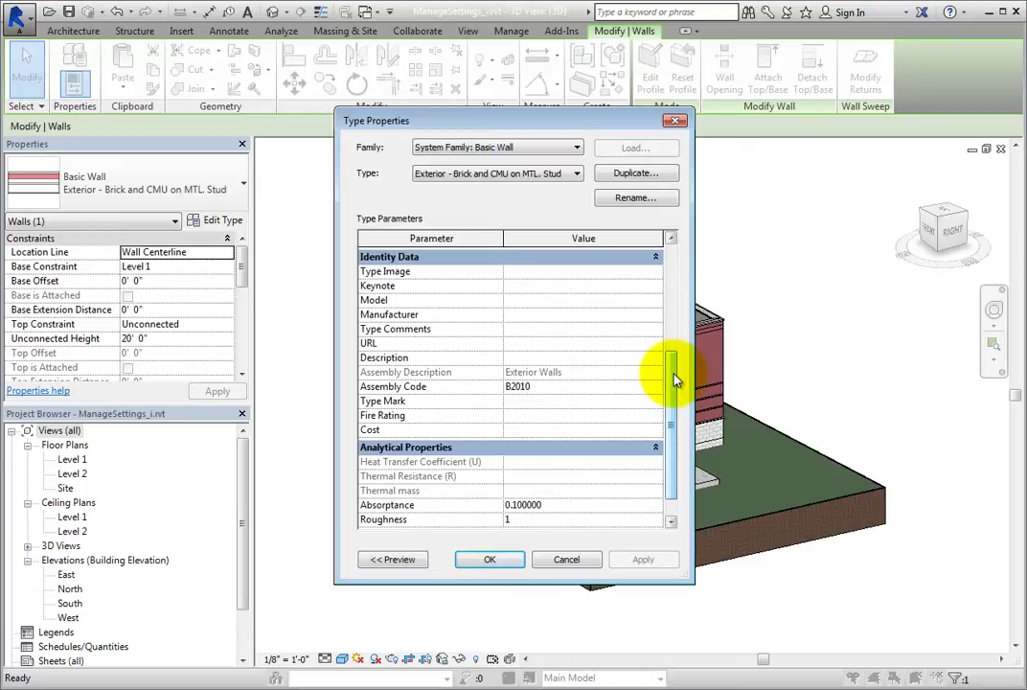
left_click(556, 386)
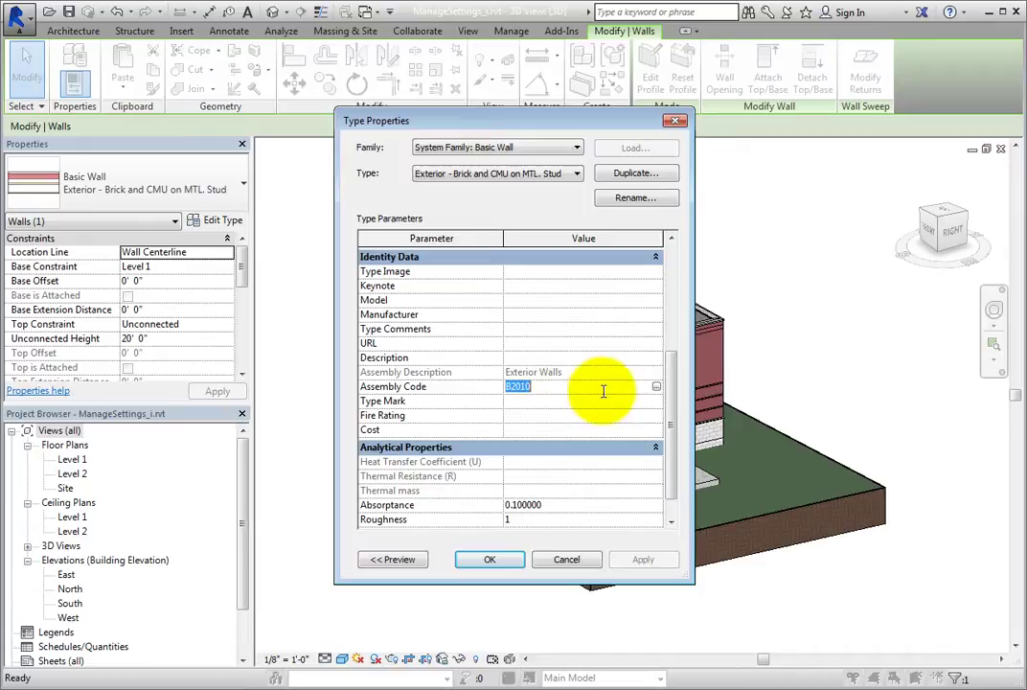
left_click(657, 388)
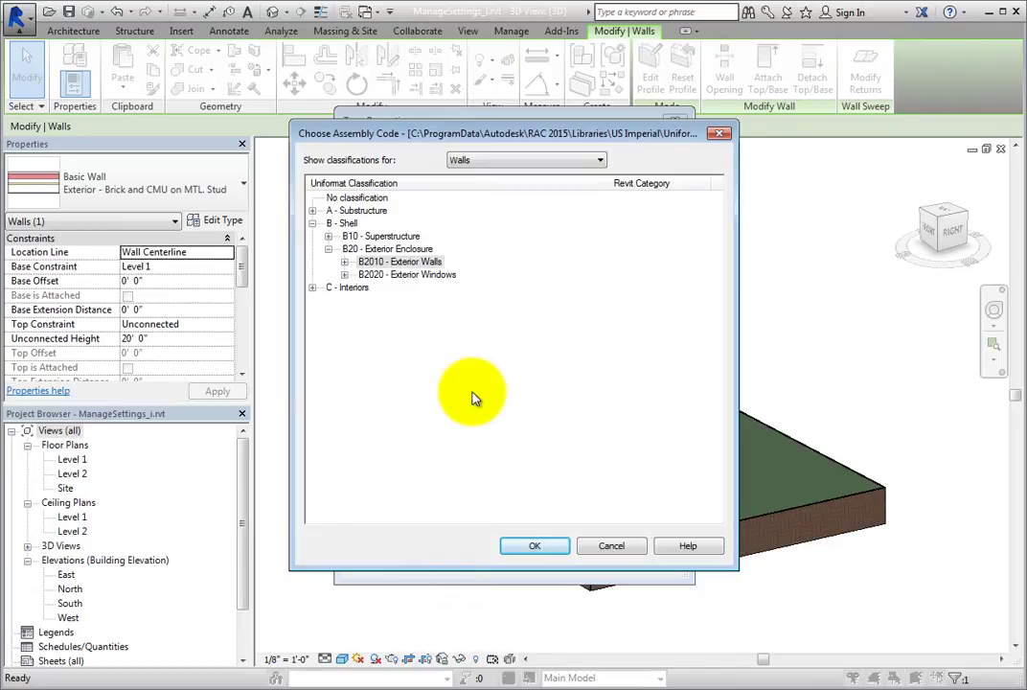
Assign B - Shell as the wall type's assembly code and confirm both dialogs
left_click(312, 211)
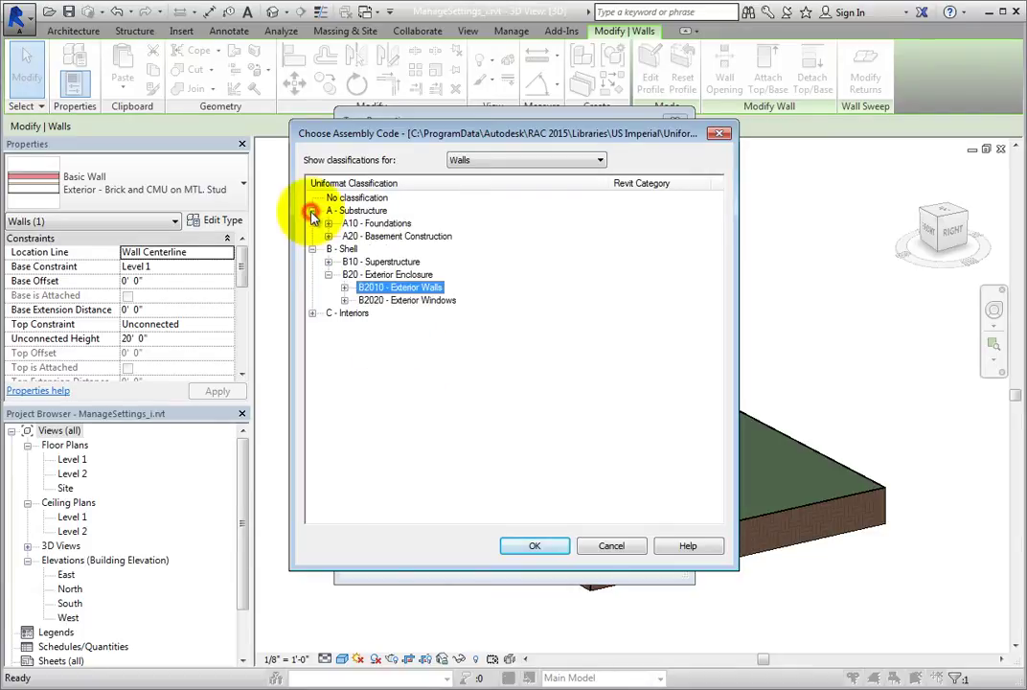
left_click(312, 210)
left_click(313, 223)
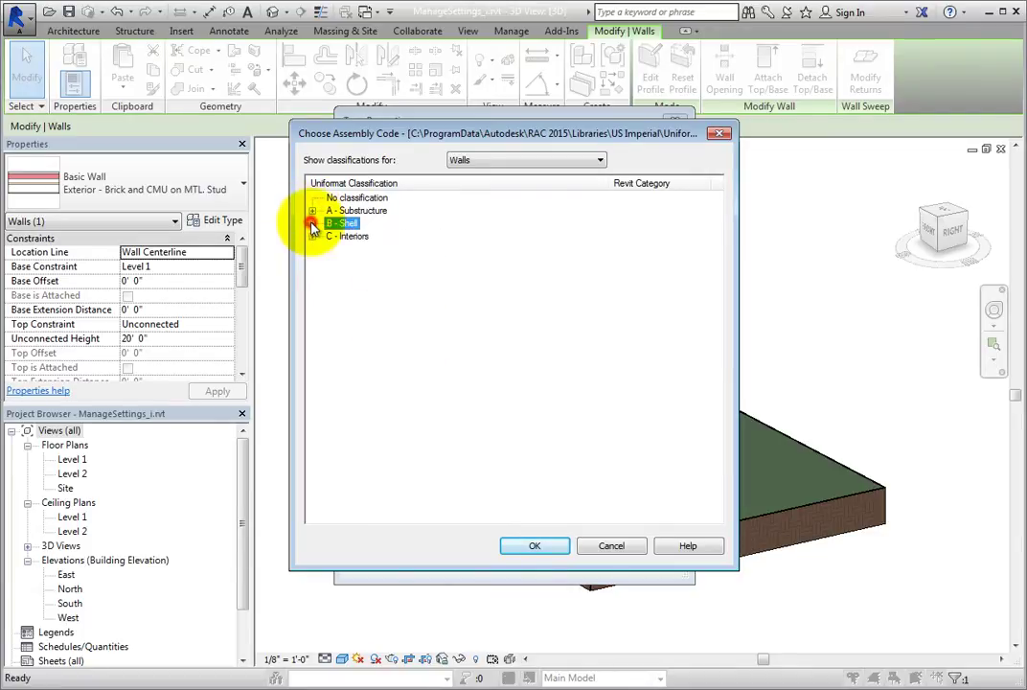
left_click(312, 224)
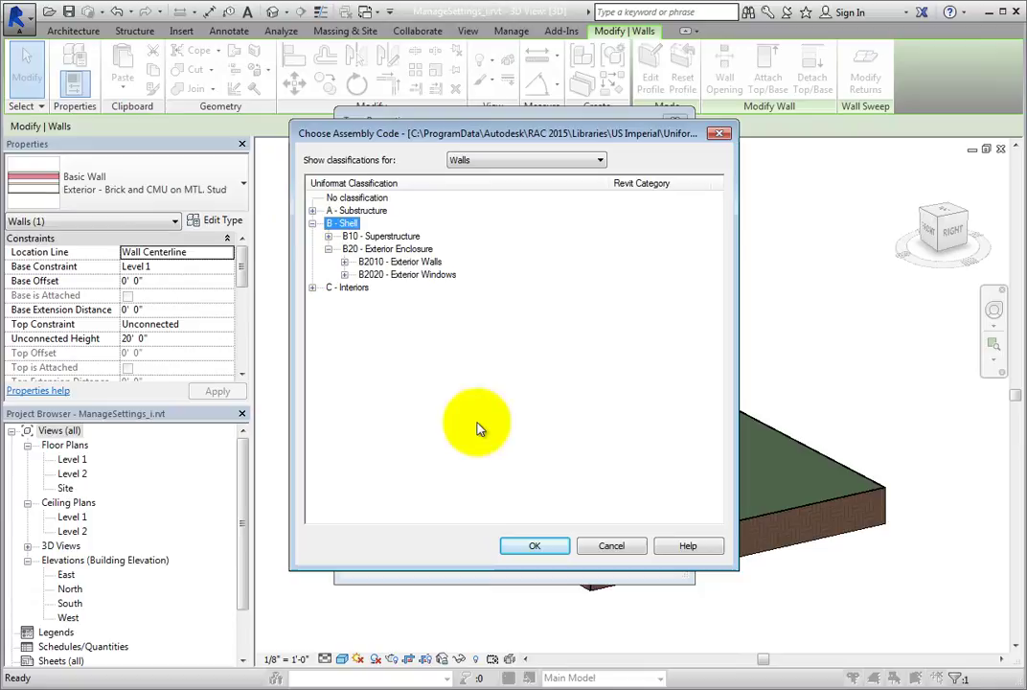
left_click(532, 547)
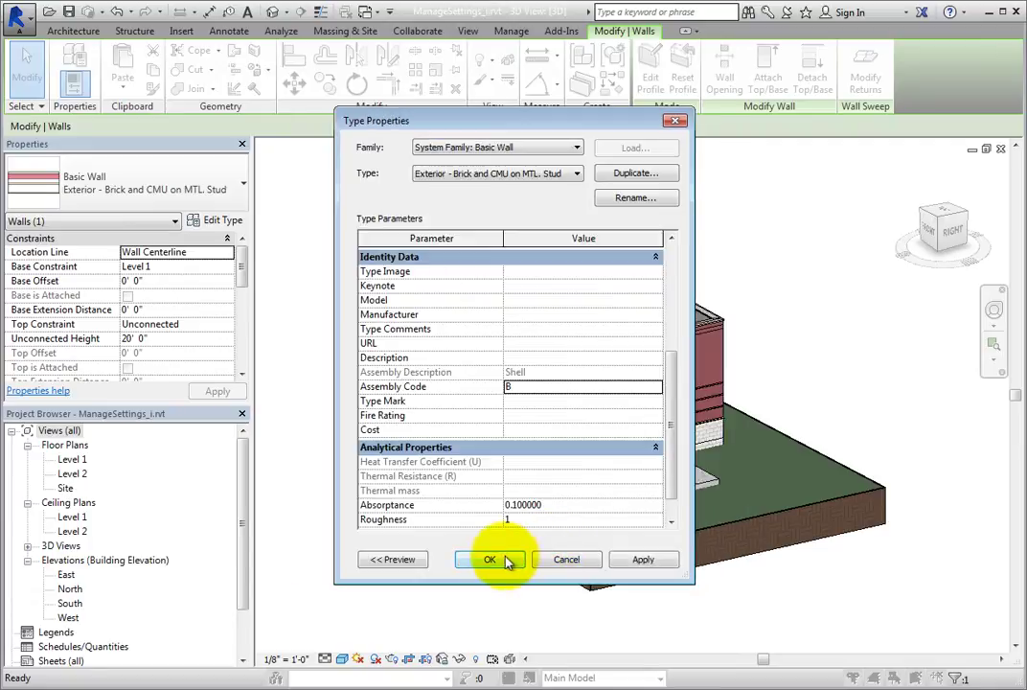
left_click(508, 561)
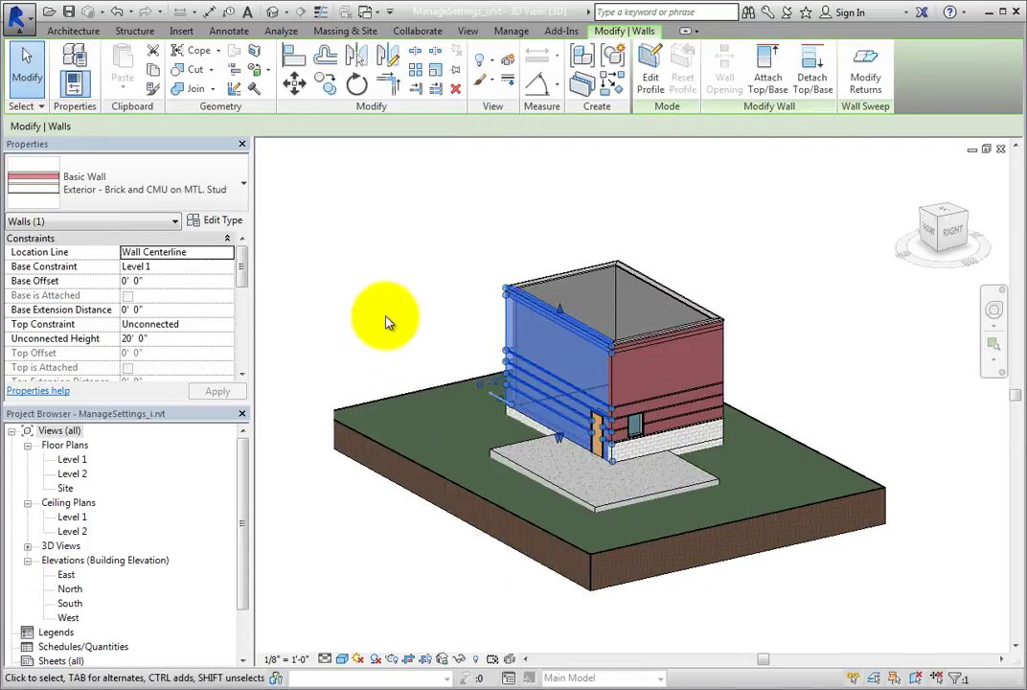
Deselect the wall and open Manage > Additional Settings > Assembly Code
left_click(386, 321)
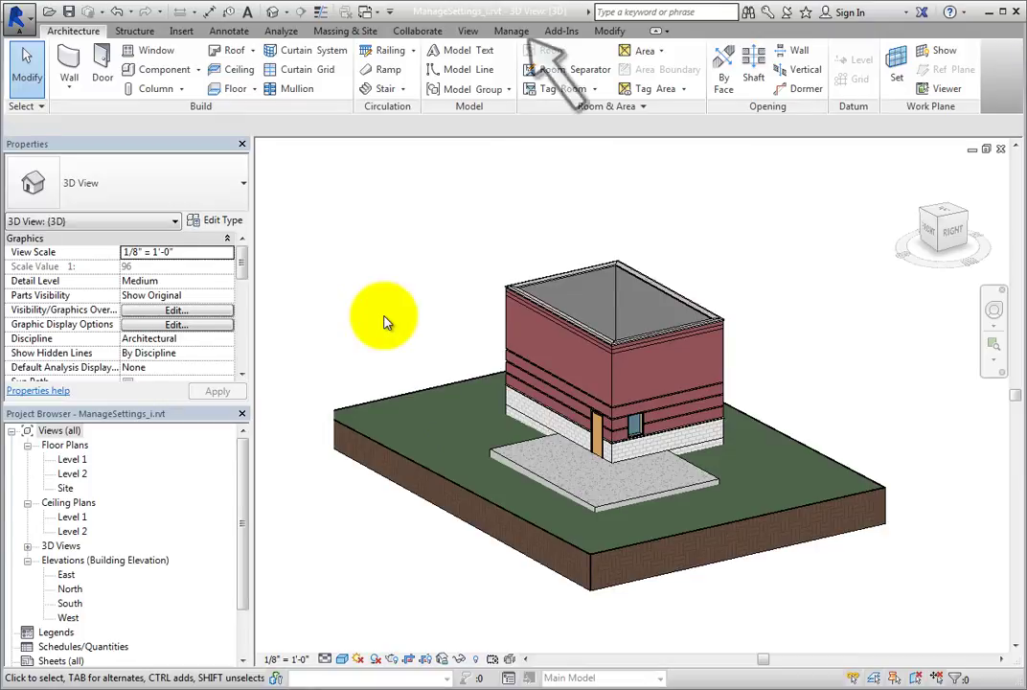
left_click(514, 32)
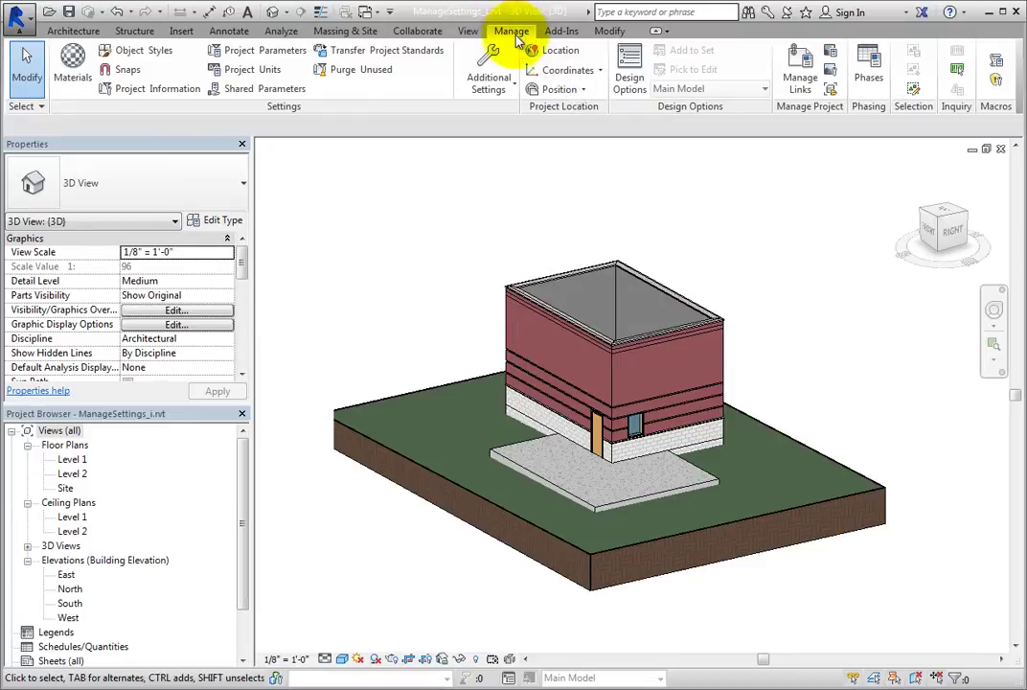
left_click(505, 89)
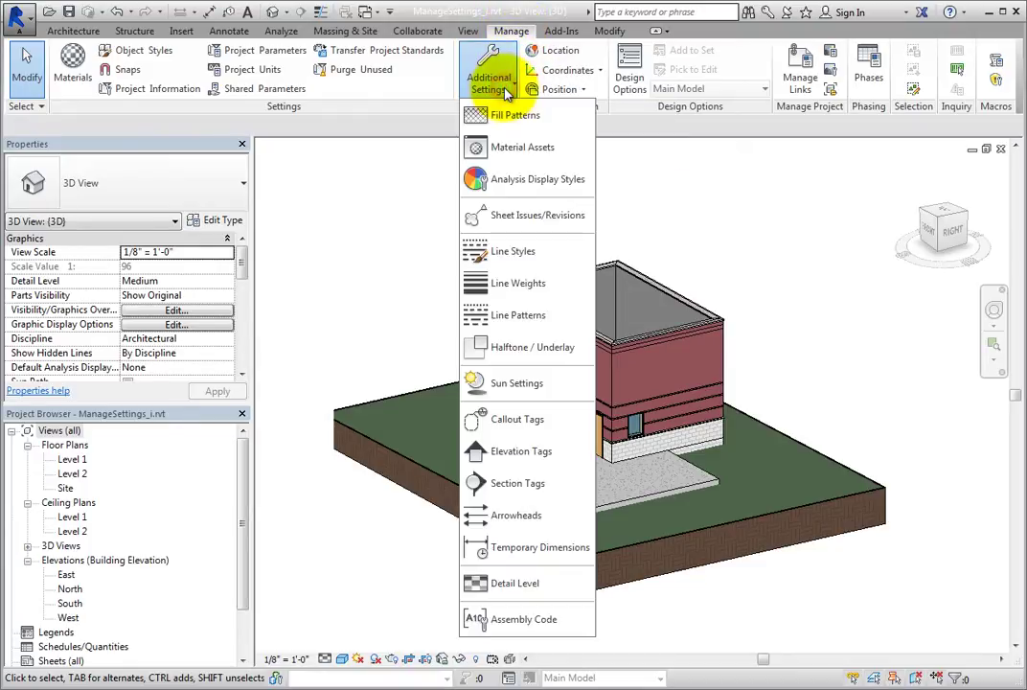
left_click(571, 624)
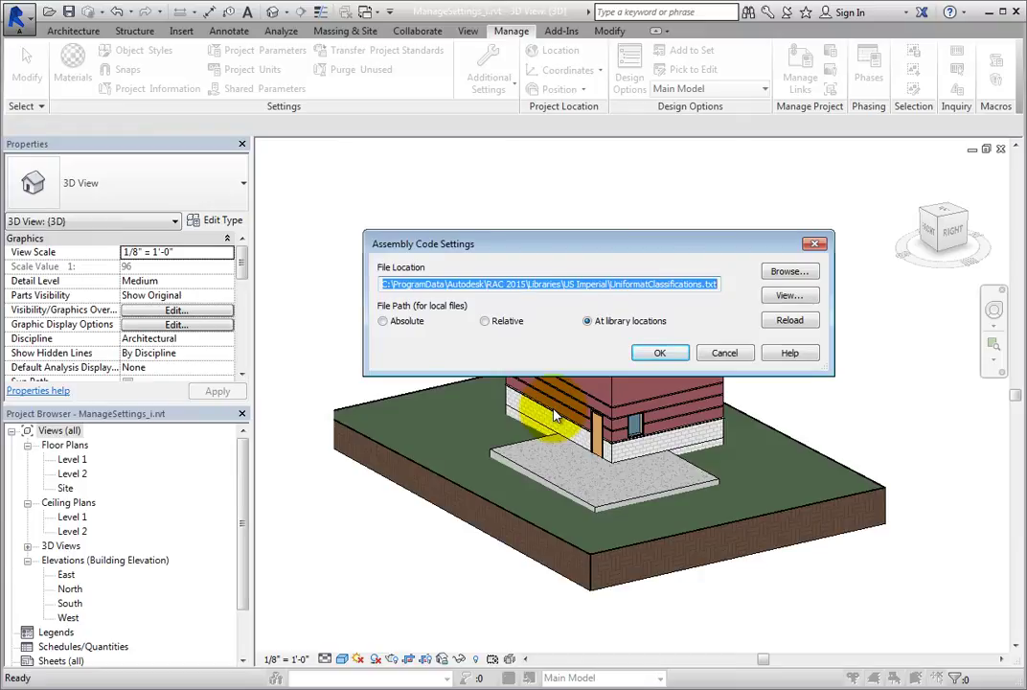
left_click(787, 272)
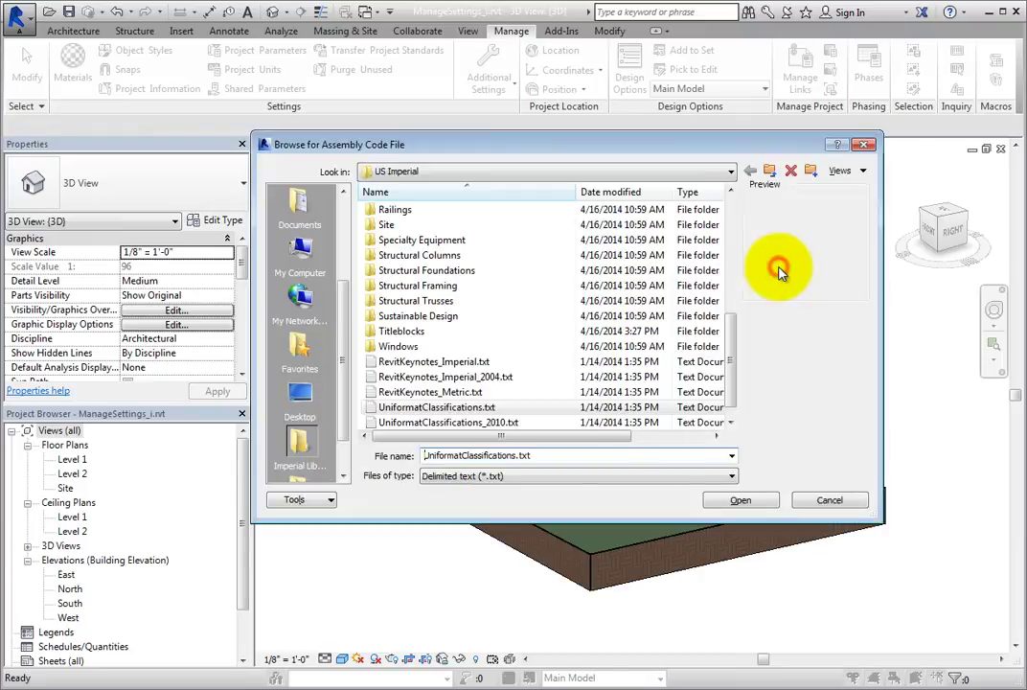
left_click_drag(729, 339, 730, 362)
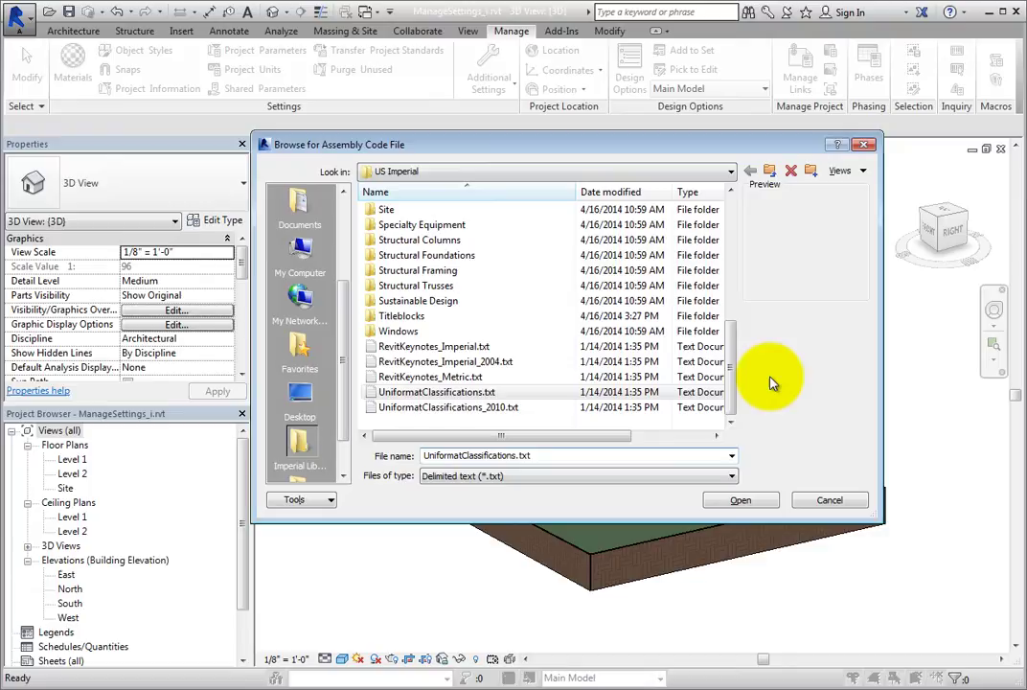
left_click_drag(342, 356, 340, 294)
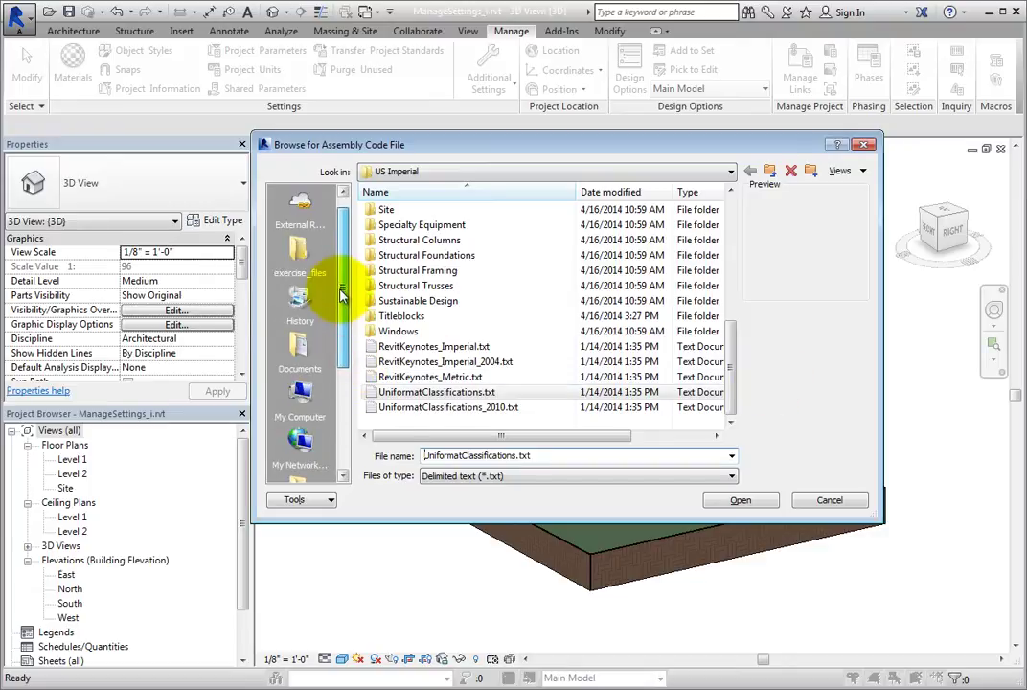
left_click(297, 251)
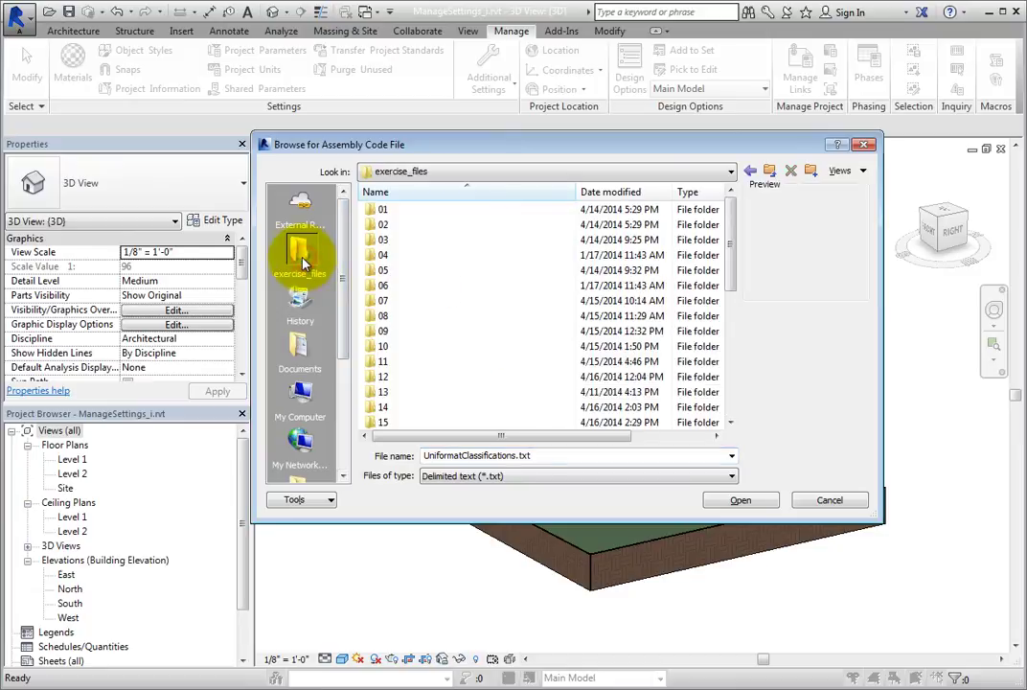
scroll(378, 351, "down", 3)
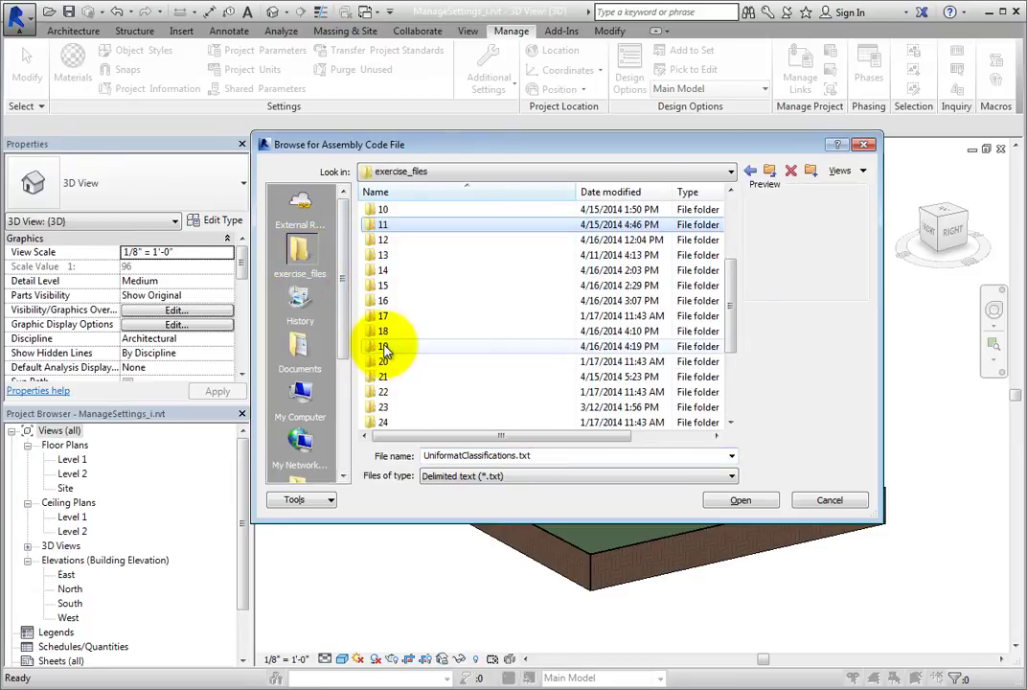
double_click(383, 350)
left_click(509, 211)
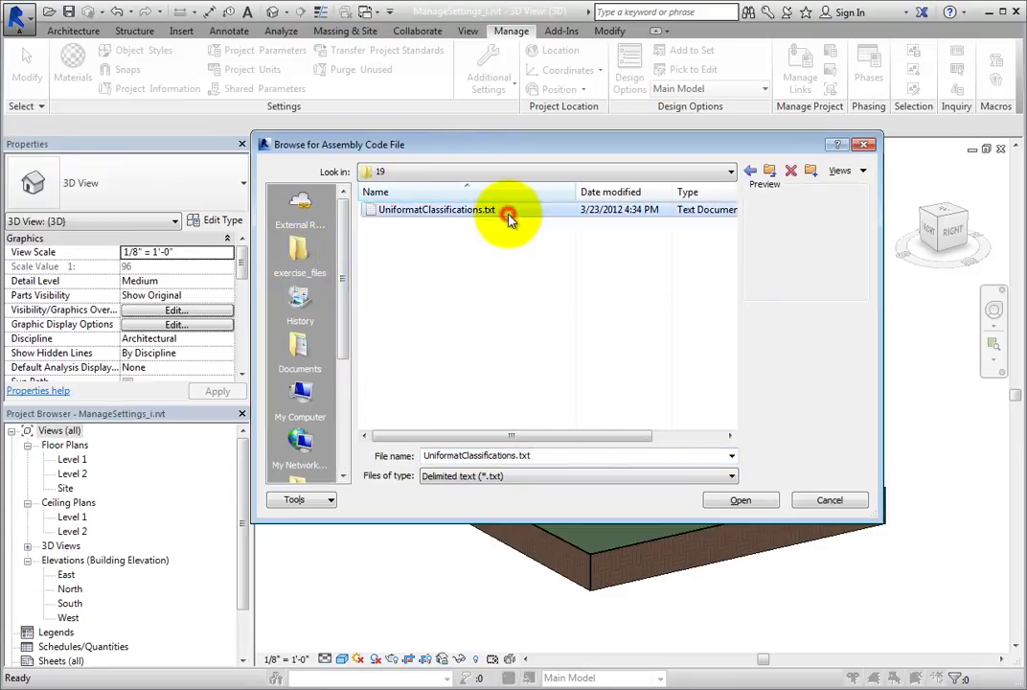
left_click(826, 499)
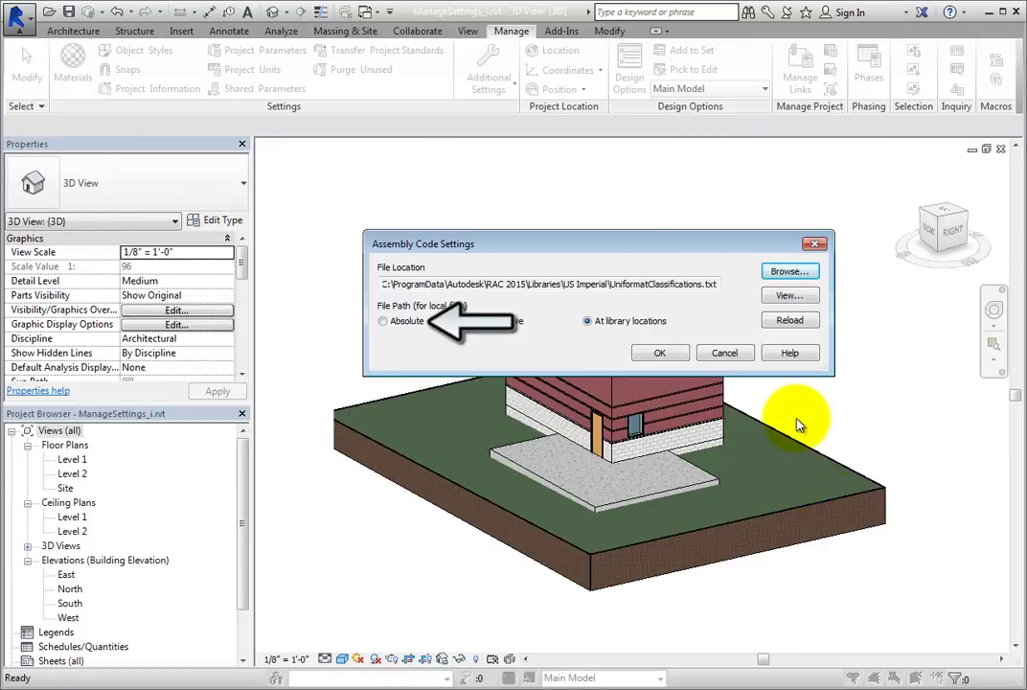
Change the file path from Absolute to Relative and view the UniformatClassifications list
left_click(383, 322)
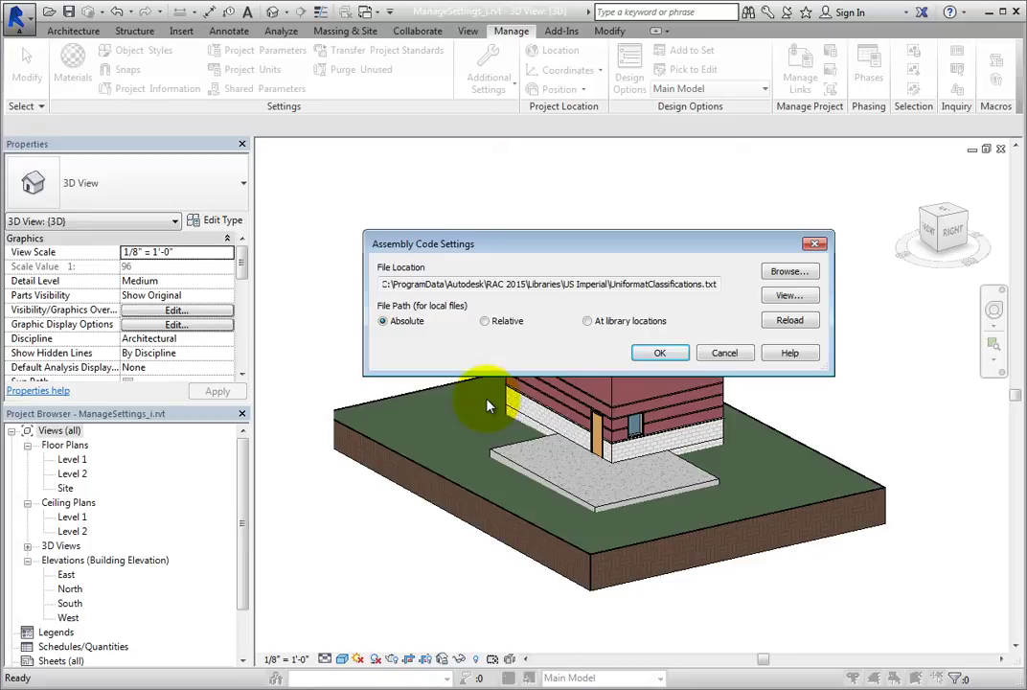
left_click(485, 323)
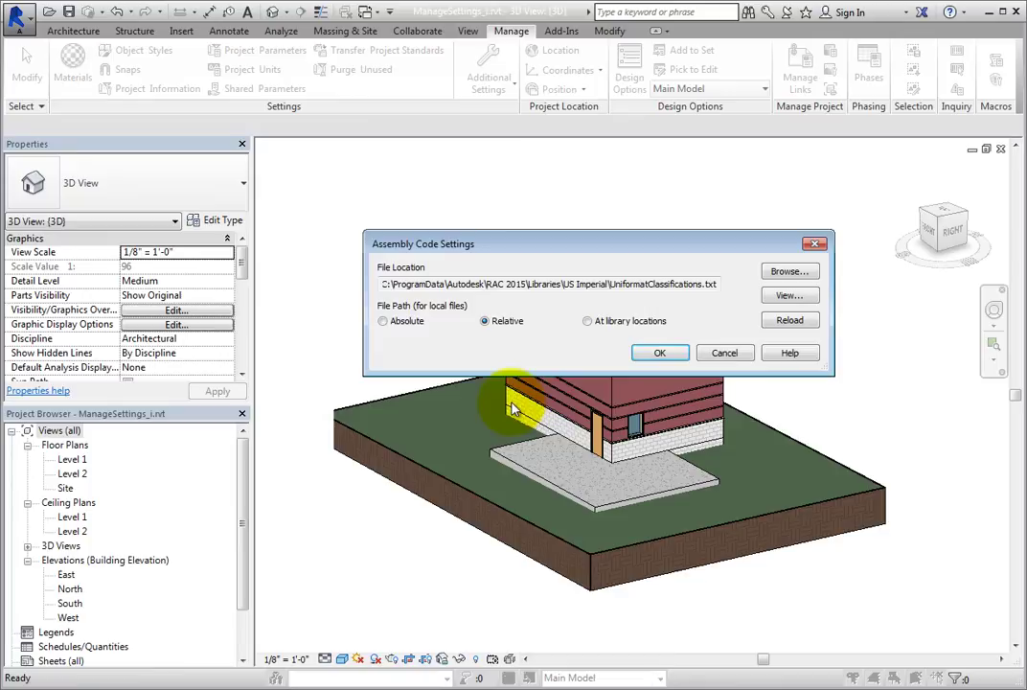
left_click(790, 297)
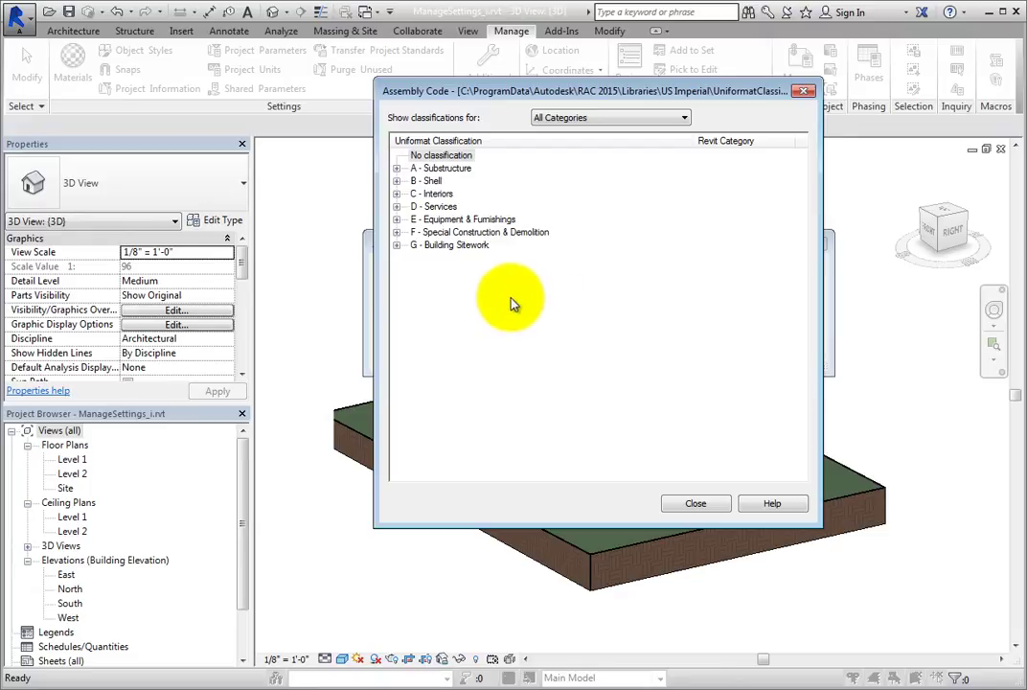
Expand G - Building Sitework through G10 to G1010 - Site Clearing, then close the viewer
left_click(397, 246)
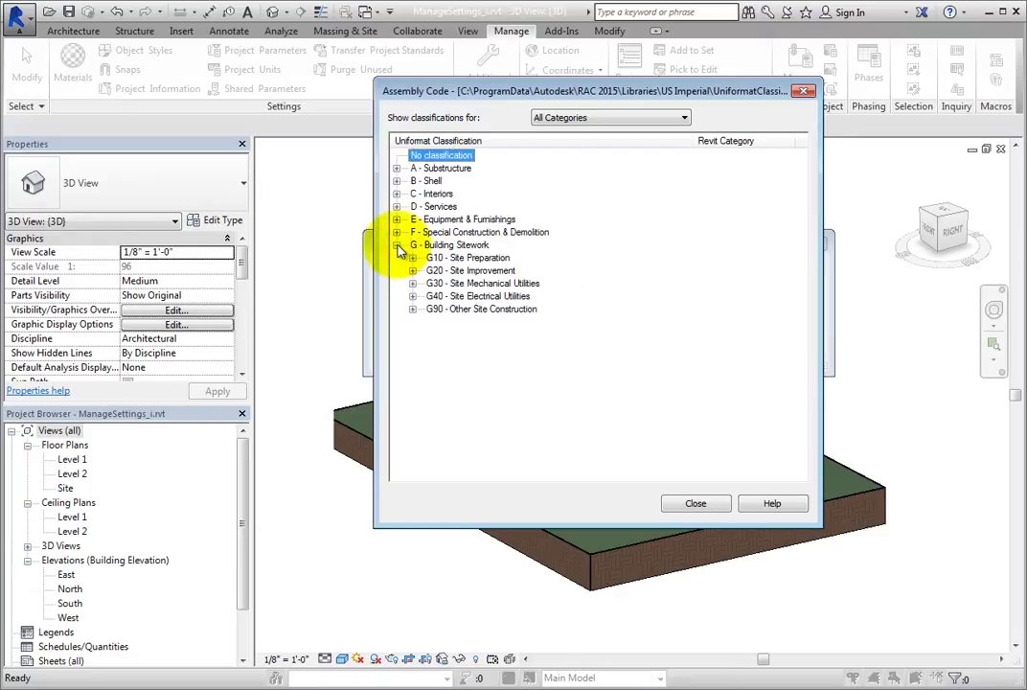
left_click(413, 258)
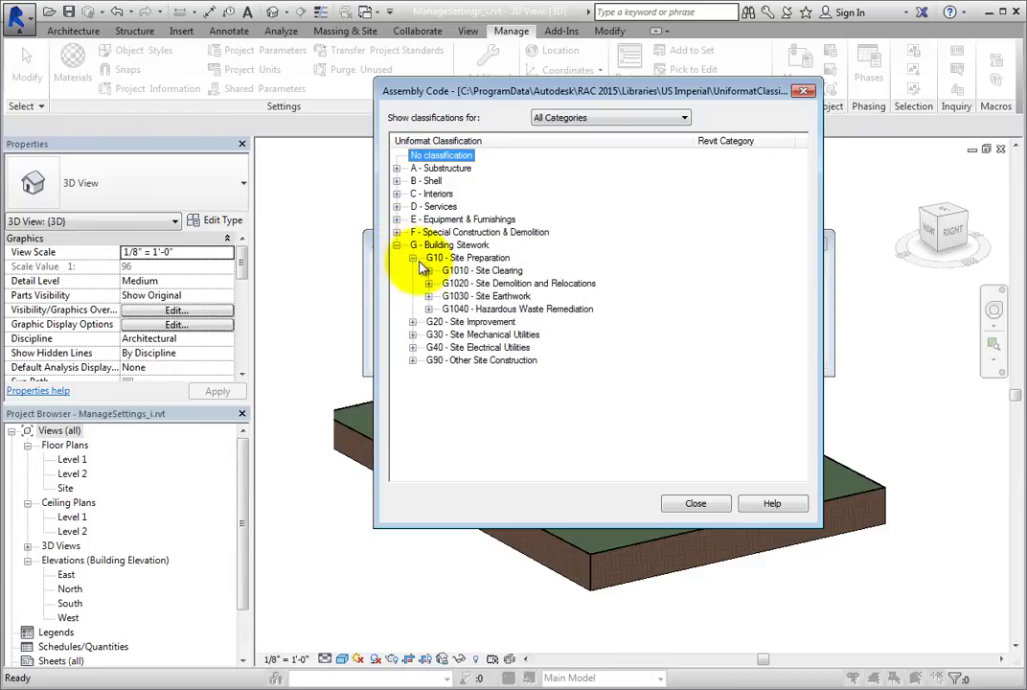
left_click(428, 271)
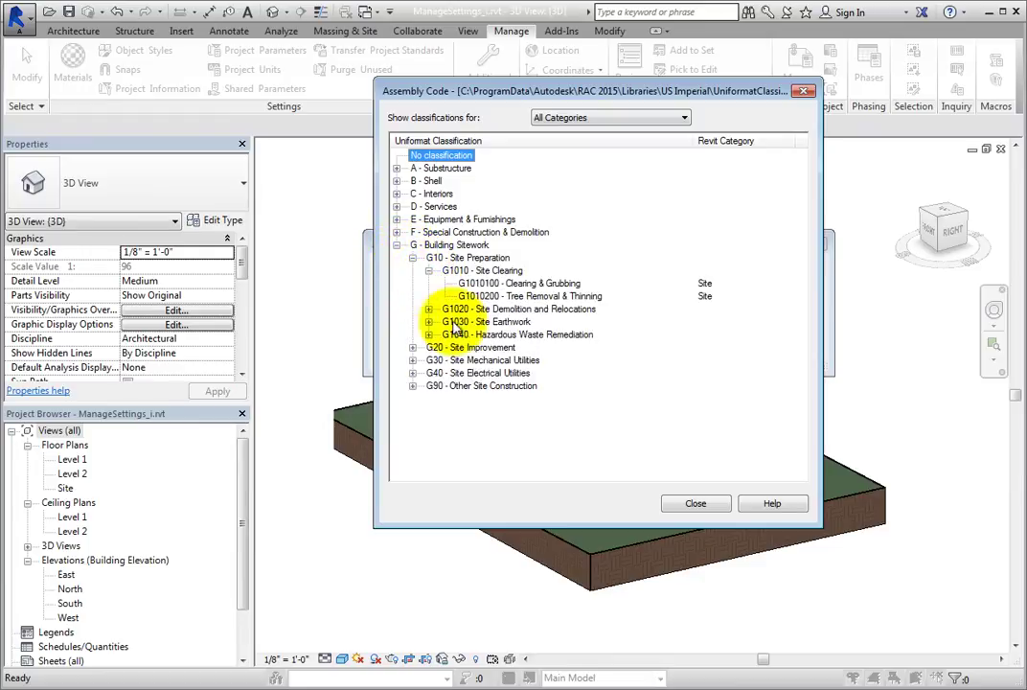
left_click(695, 504)
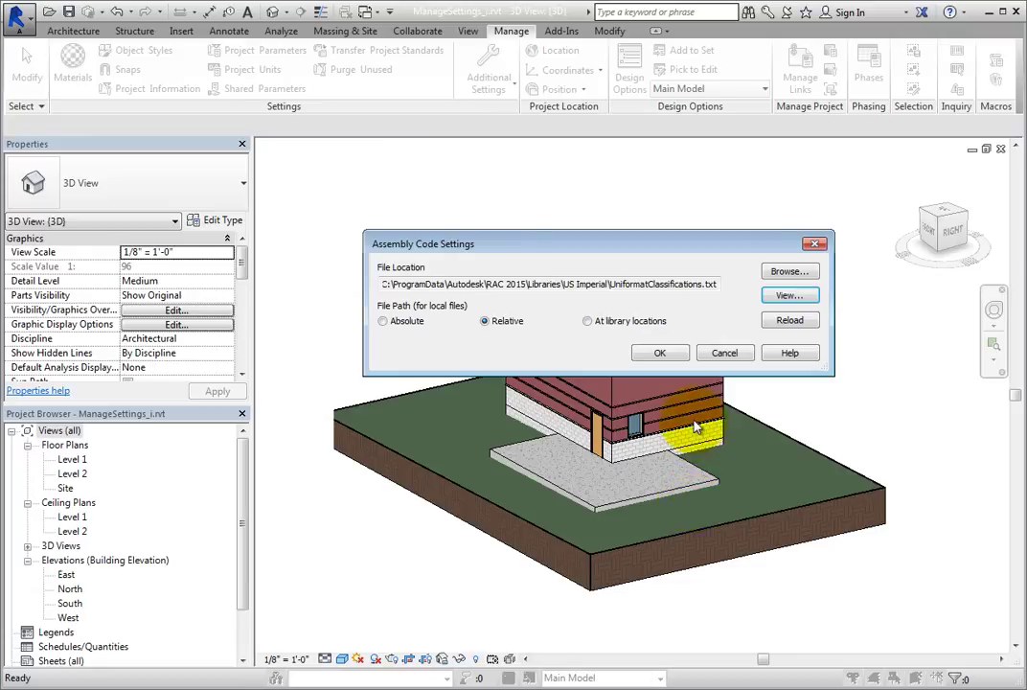